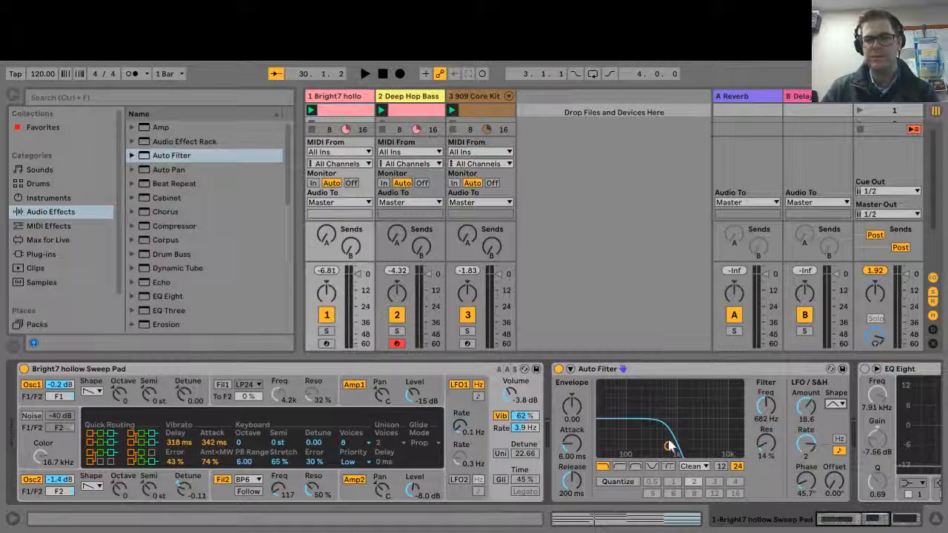
# Set the Auto Filter cutoff to about 906 Hz with 24% resonance, and the LFO amount to 8.81
pyautogui.moveTo(681, 439)
pyautogui.mouseDown()
pyautogui.moveTo(706, 440)
pyautogui.moveTo(675, 440)
pyautogui.mouseUp()
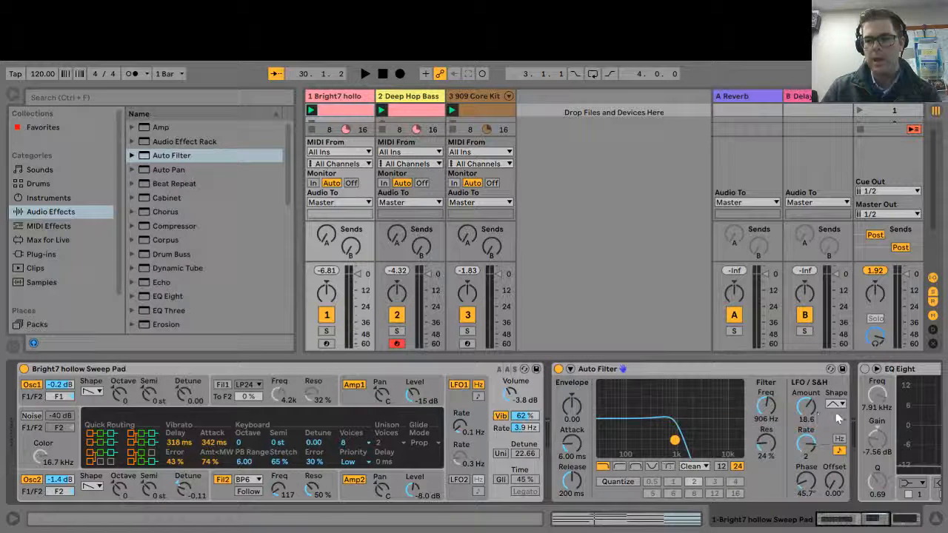
pyautogui.moveTo(808, 415); pyautogui.dragTo(807, 412)
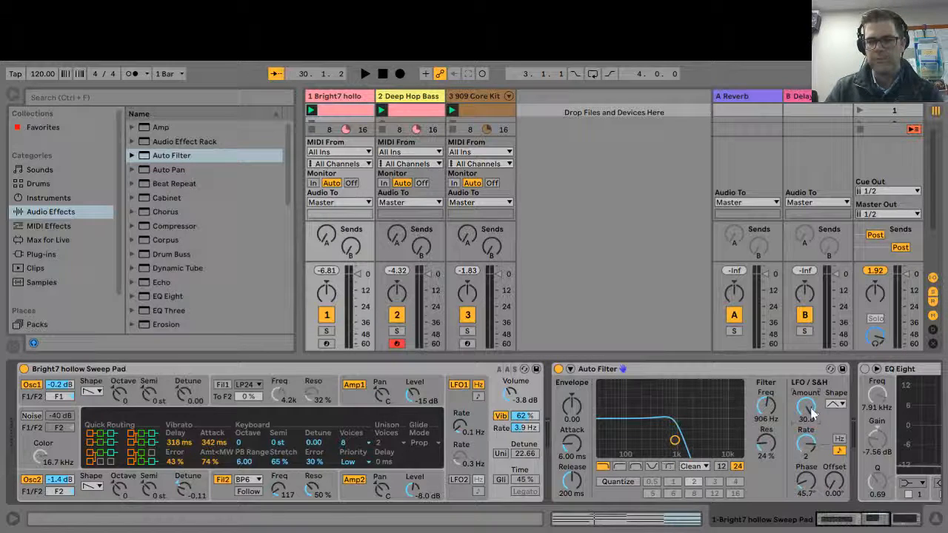
pyautogui.moveTo(812, 413); pyautogui.dragTo(813, 444)
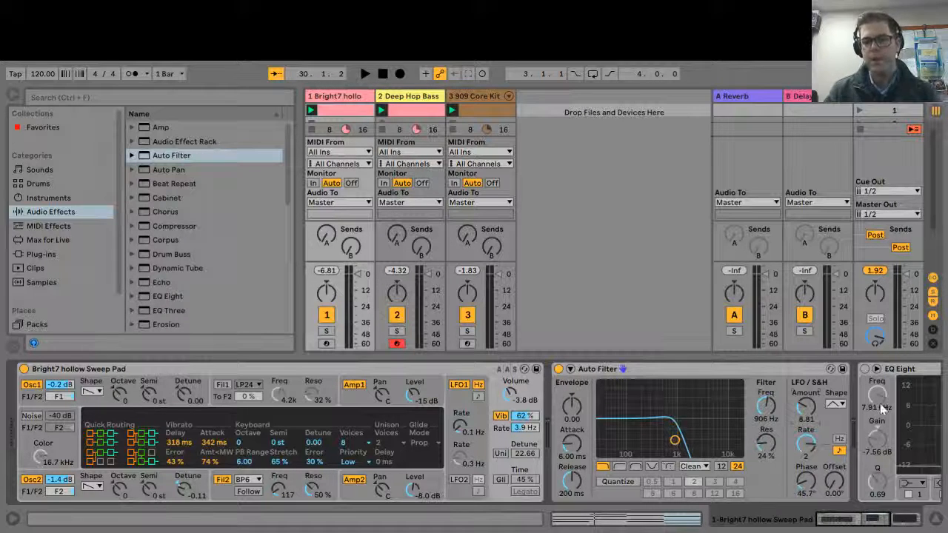
# Set the Auto Filter's tempo-synced LFO rate to 5/16
pyautogui.moveTo(806, 445)
pyautogui.mouseDown()
pyautogui.moveTo(807, 468)
pyautogui.moveTo(806, 433)
pyautogui.mouseUp()
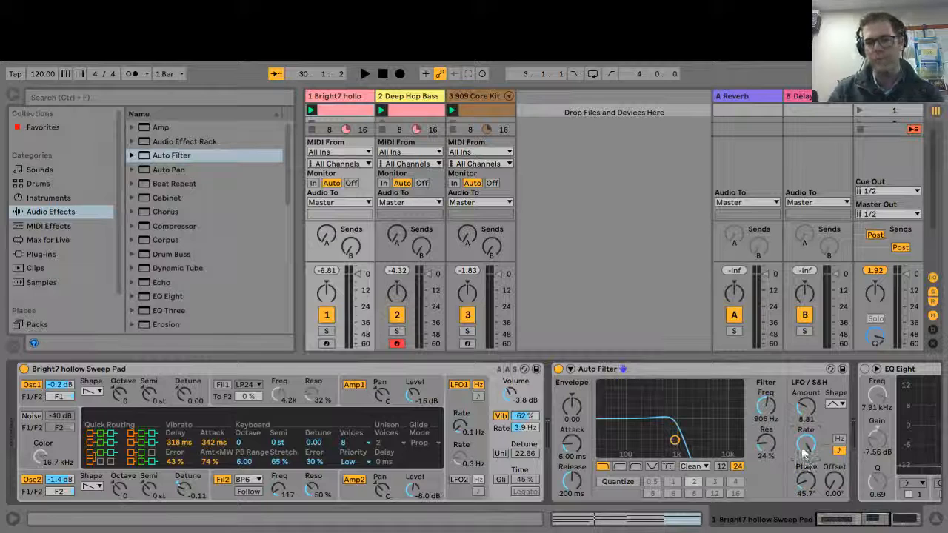
pyautogui.moveTo(806, 444); pyautogui.dragTo(807, 453)
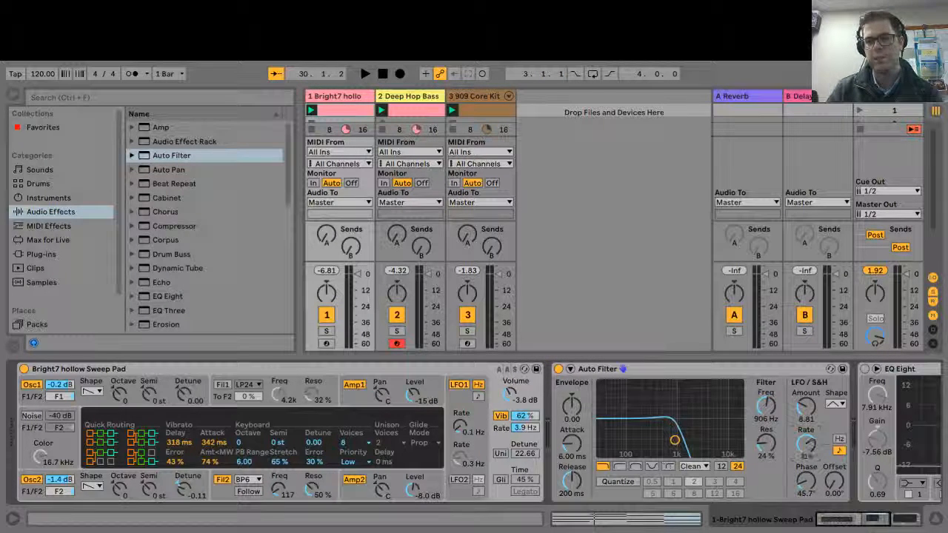
pyautogui.moveTo(806, 444)
pyautogui.mouseDown()
pyautogui.moveTo(806, 474)
pyautogui.moveTo(806, 445)
pyautogui.moveTo(807, 461)
pyautogui.mouseUp()
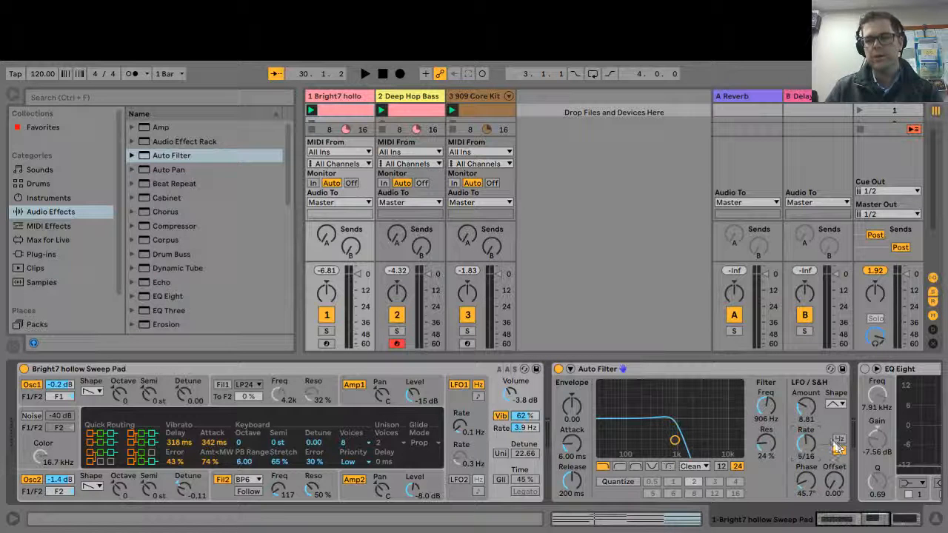
# Try the LFO rate in hertz at 0.76 Hz and return it to tempo-synced mode
pyautogui.click(839, 440)
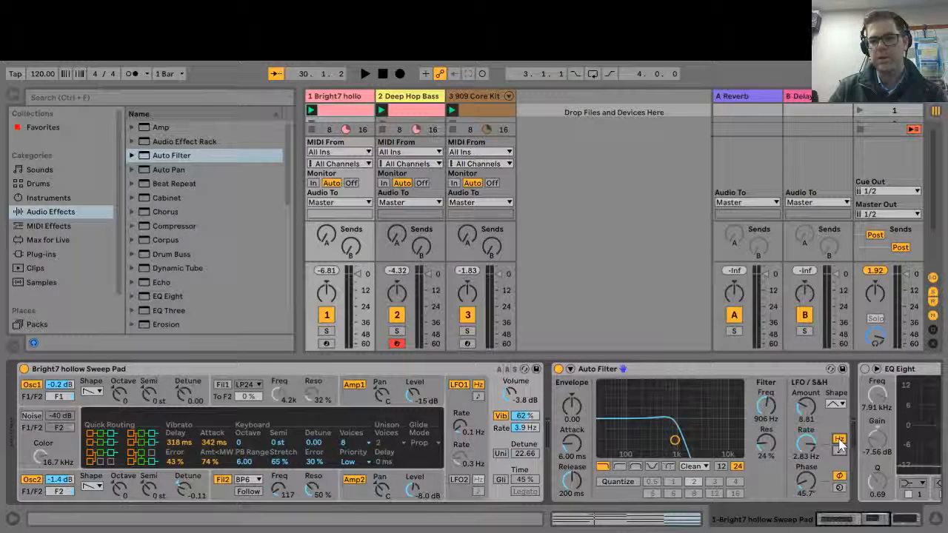
pyautogui.moveTo(806, 444)
pyautogui.mouseDown()
pyautogui.moveTo(806, 459)
pyautogui.moveTo(811, 442)
pyautogui.mouseUp()
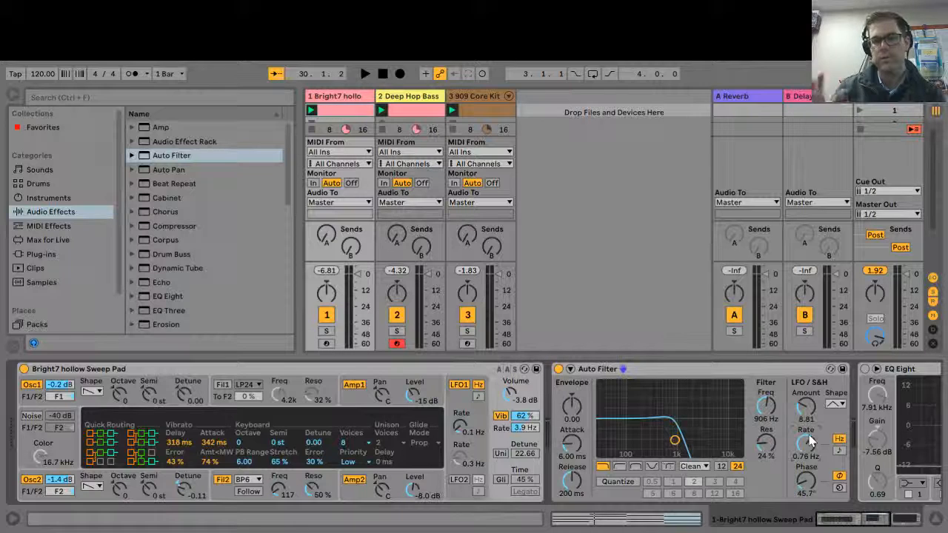
pyautogui.click(839, 451)
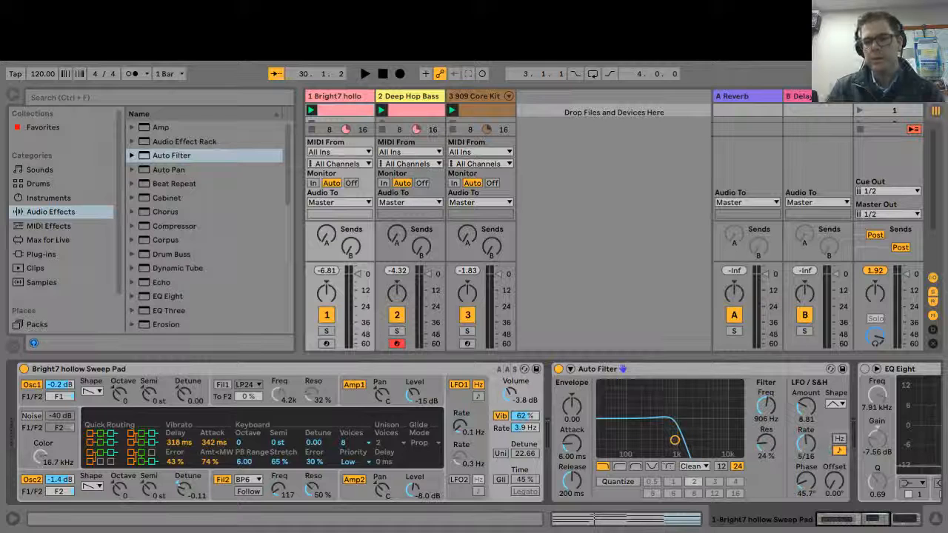
# Set the LFO to a sine shape with amount 30.0 and start playback, adjusting the synced rate to 4
pyautogui.moveTo(808, 438); pyautogui.dragTo(810, 400)
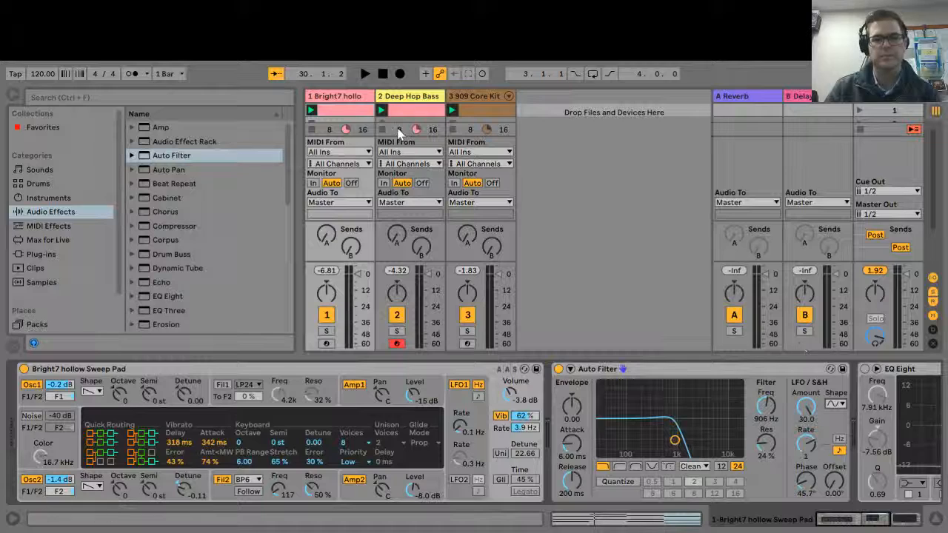
pyautogui.click(365, 74)
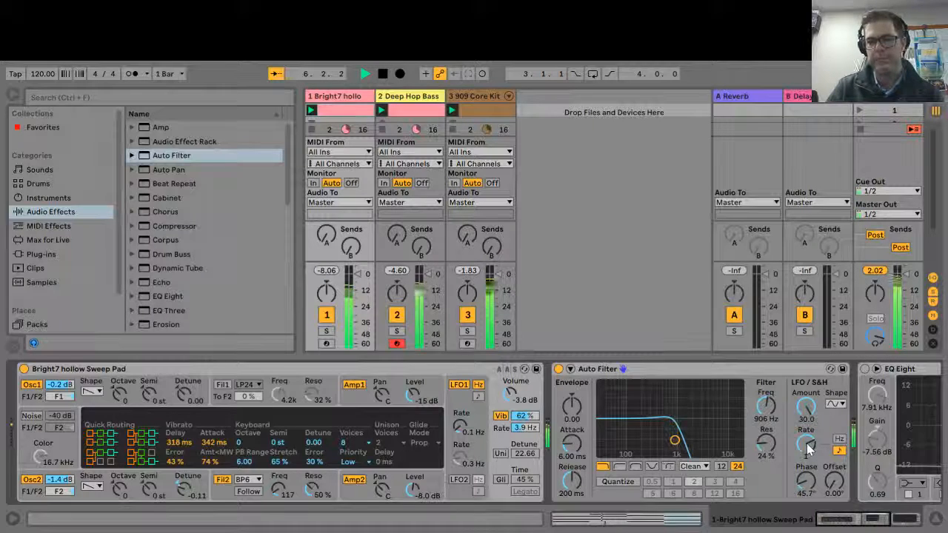
pyautogui.moveTo(807, 449); pyautogui.dragTo(807, 435)
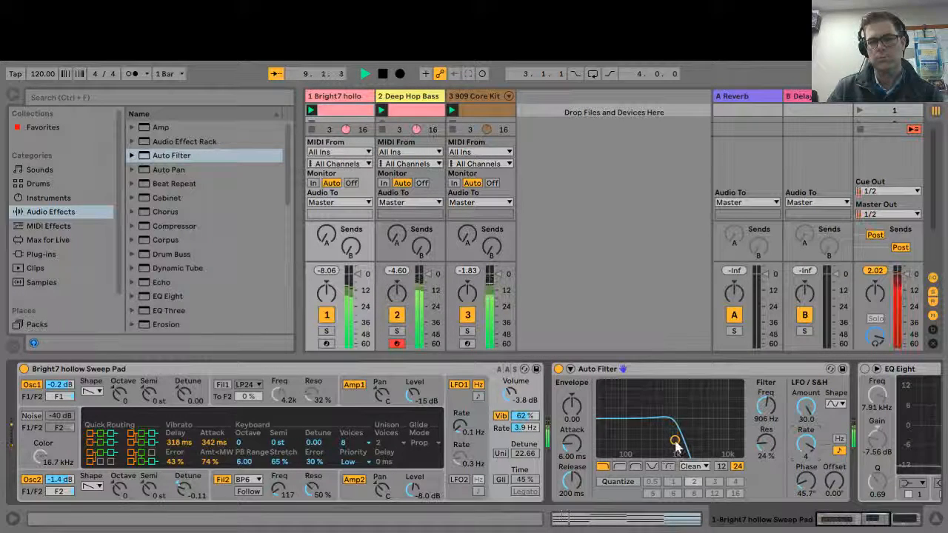
# Reshape the low-pass filter during playback to a cutoff of about 551 Hz with 53% resonance, varying the LFO rate
pyautogui.moveTo(674, 439)
pyautogui.mouseDown()
pyautogui.moveTo(709, 452)
pyautogui.moveTo(660, 449)
pyautogui.mouseUp()
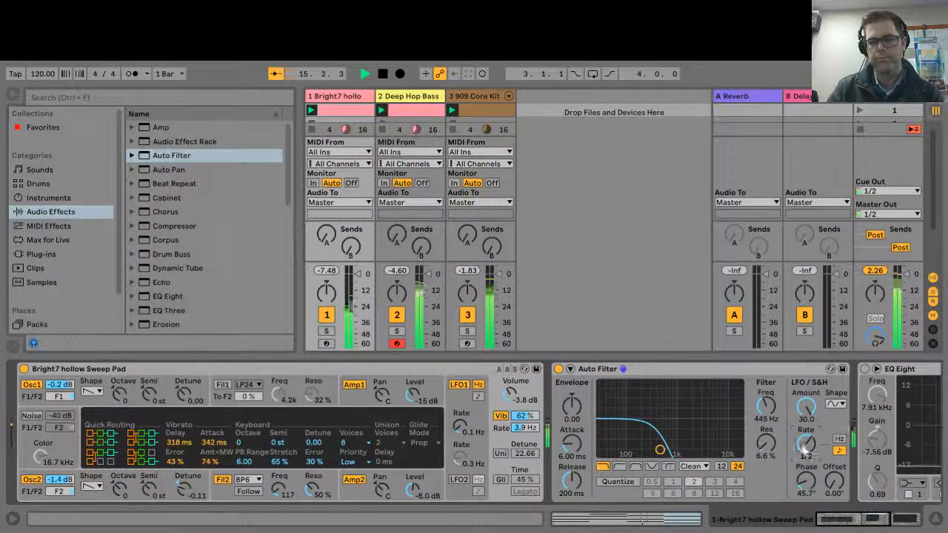
pyautogui.moveTo(805, 443); pyautogui.dragTo(806, 437)
pyautogui.moveTo(660, 450); pyautogui.dragTo(665, 424)
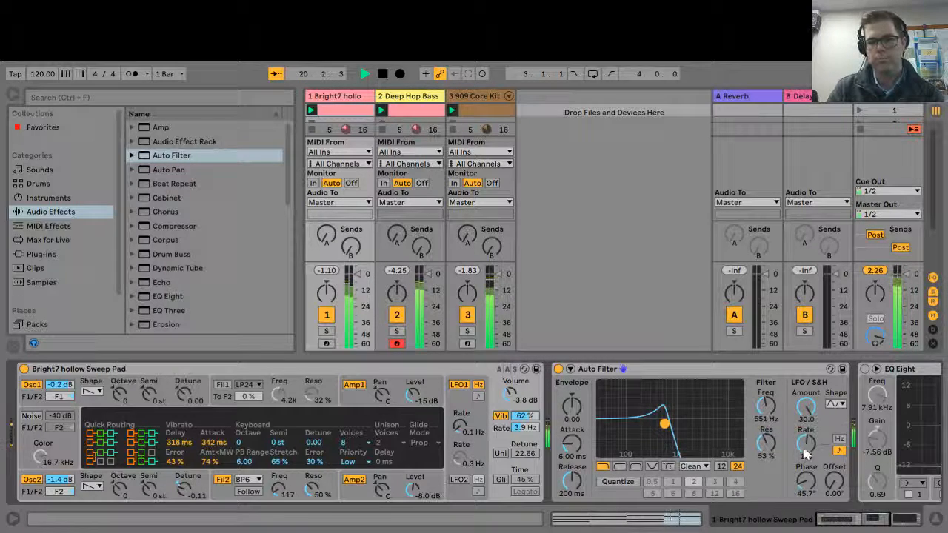
# Vary the LFO settings during playback, ending on a square shape with amount 5.95 and rate 3/4
pyautogui.moveTo(805, 444); pyautogui.dragTo(806, 449)
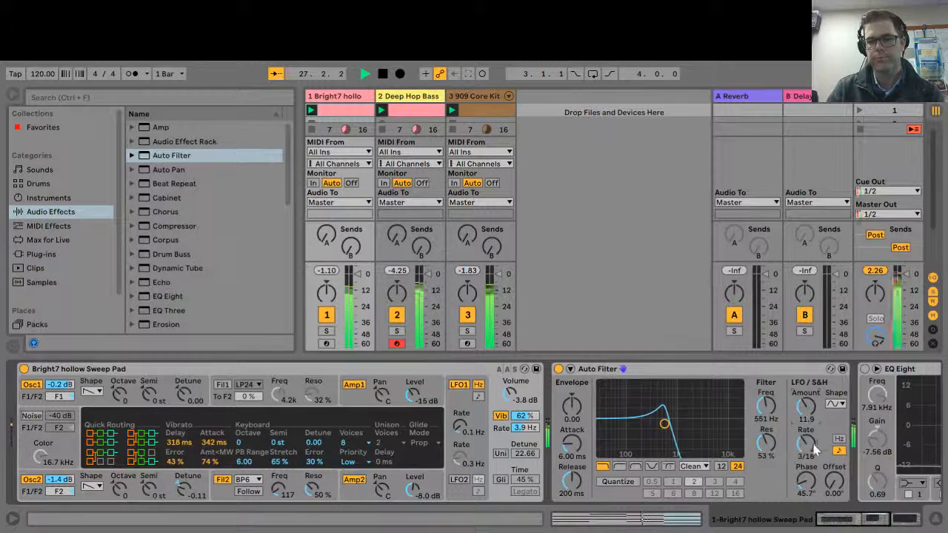
pyautogui.moveTo(806, 444); pyautogui.dragTo(805, 491)
pyautogui.moveTo(810, 402); pyautogui.dragTo(810, 413)
pyautogui.moveTo(806, 443); pyautogui.dragTo(805, 419)
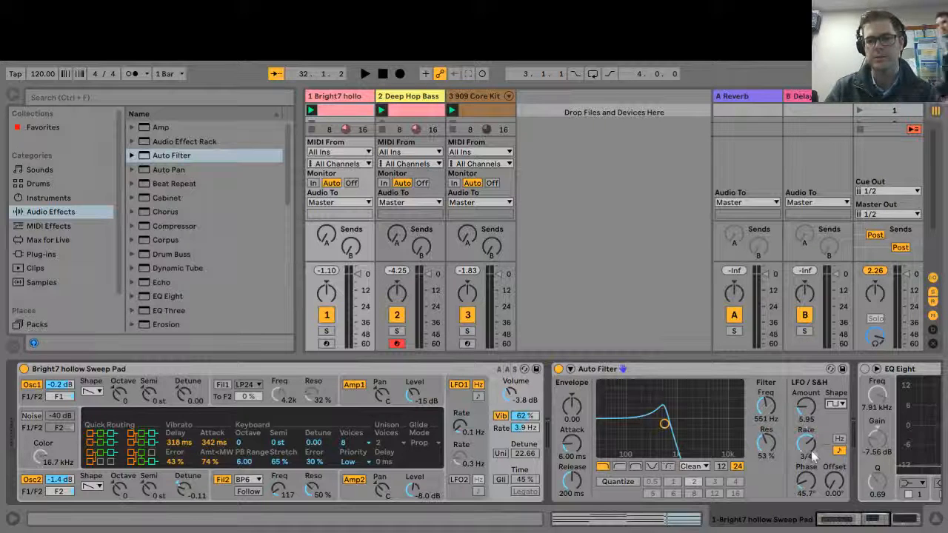
# Set the square LFO's amount to 30.0 and rate to 1/6, and audition it
pyautogui.moveTo(809, 419); pyautogui.dragTo(808, 403)
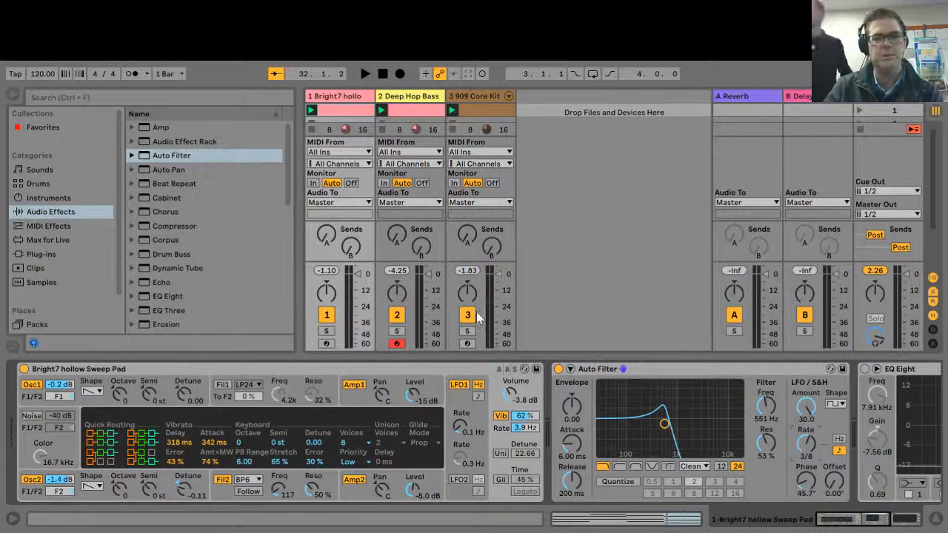
pyautogui.press('space')
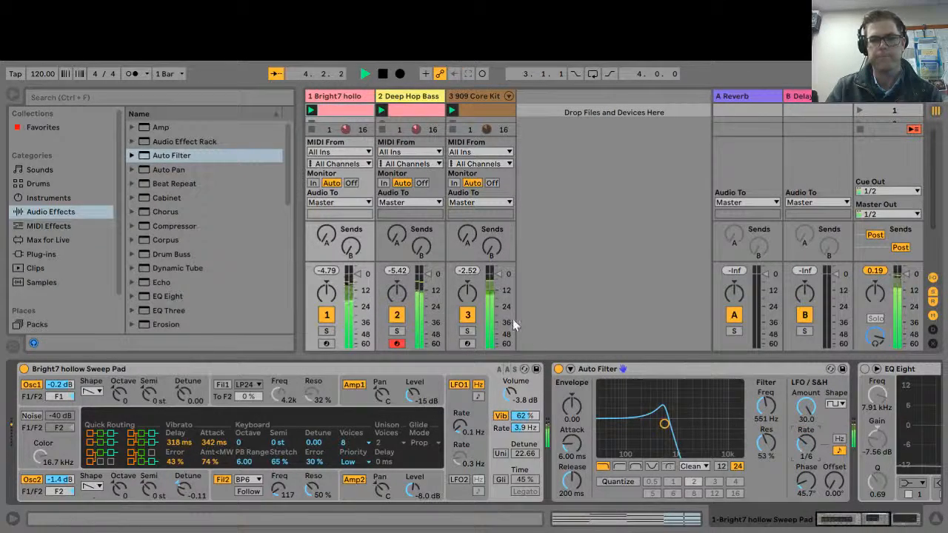
pyautogui.click(382, 74)
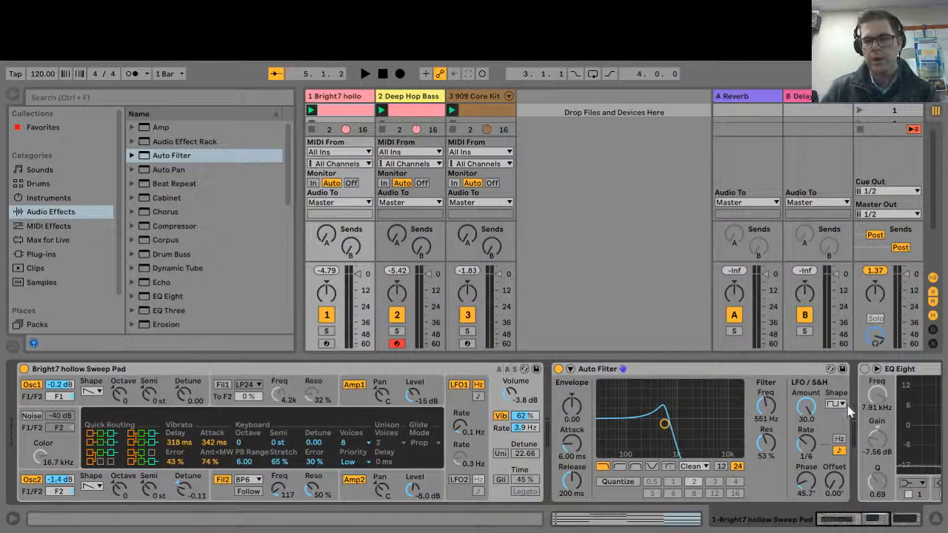
# Audition the LFO with the triangle shape at rate 1/3 and with the rising sawtooth shape at rate 1
pyautogui.click(365, 73)
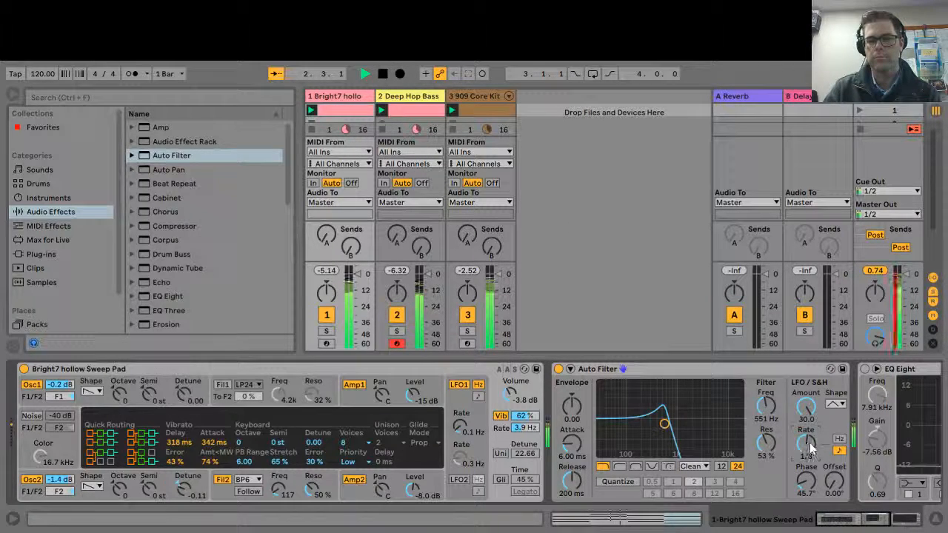
pyautogui.click(382, 73)
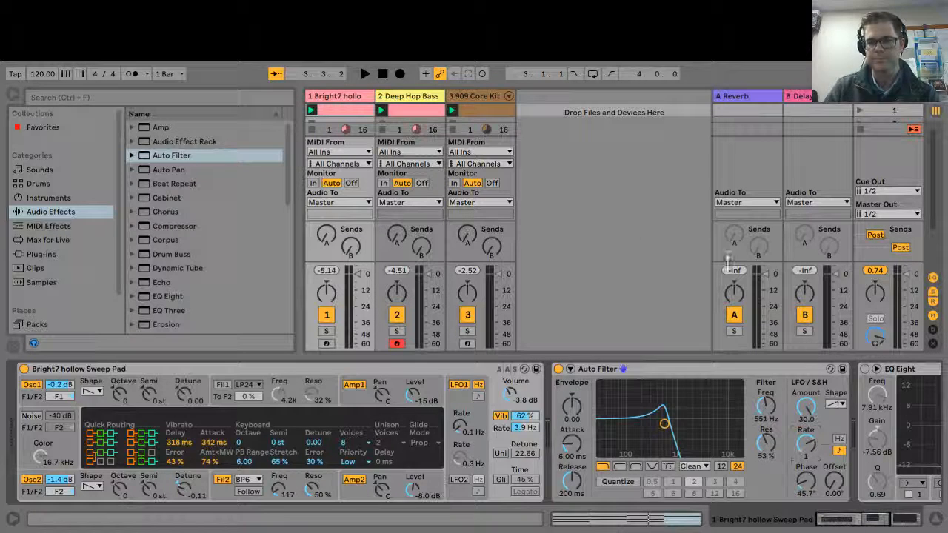
pyautogui.click(364, 74)
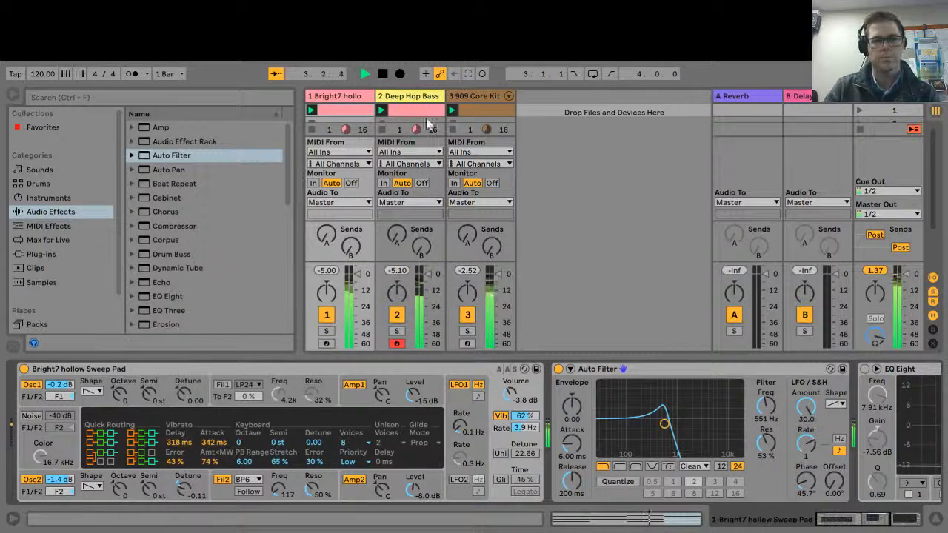
pyautogui.click(384, 75)
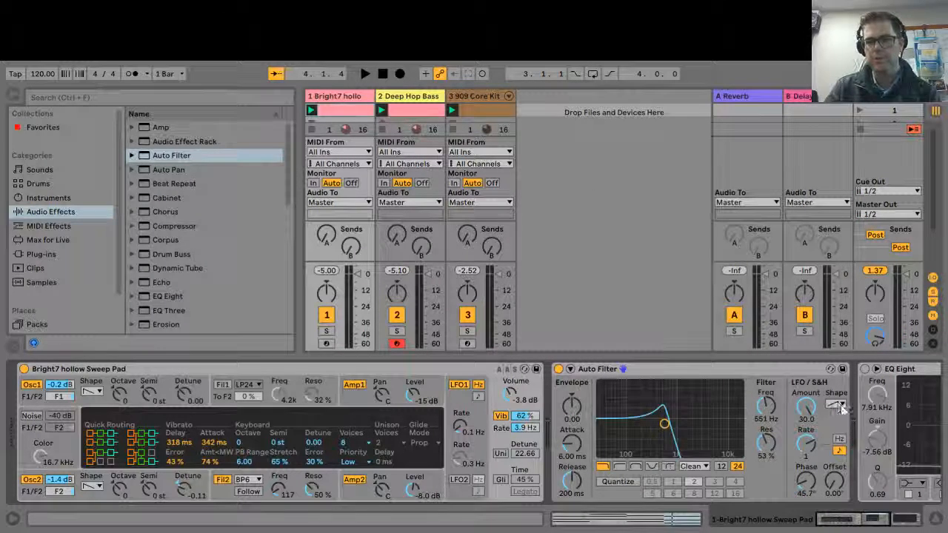
# Audition the falling sawtooth LFO shape and reset the LFO phase to 0.00°
pyautogui.press('space')
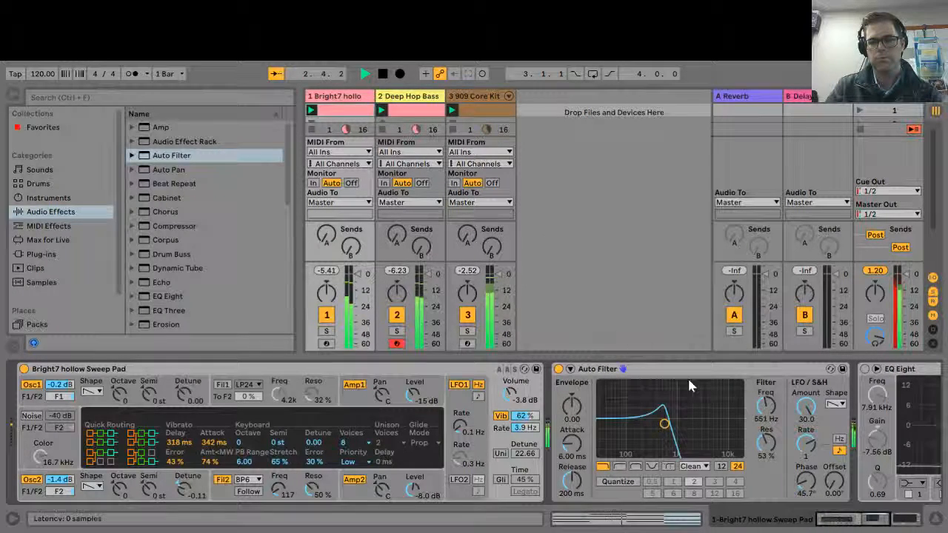
pyautogui.doubleClick(807, 485)
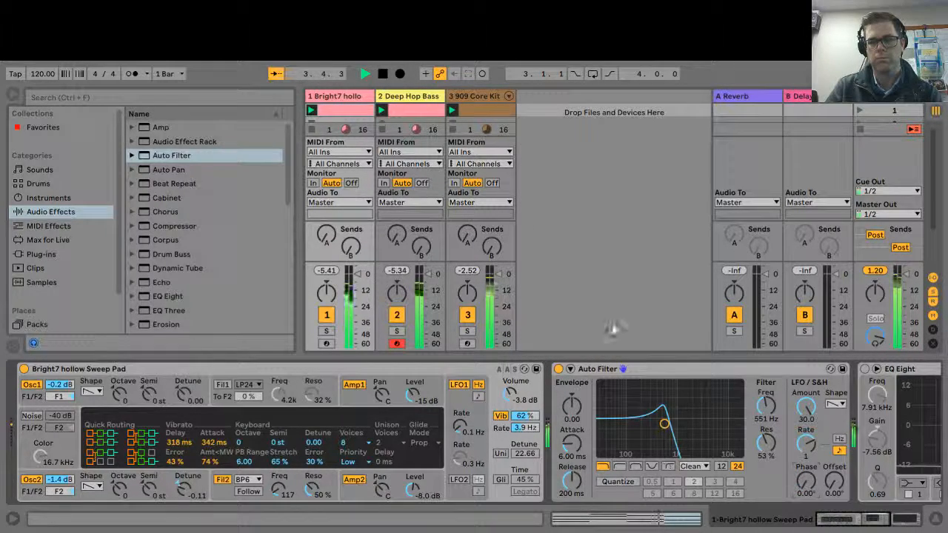
pyautogui.click(383, 74)
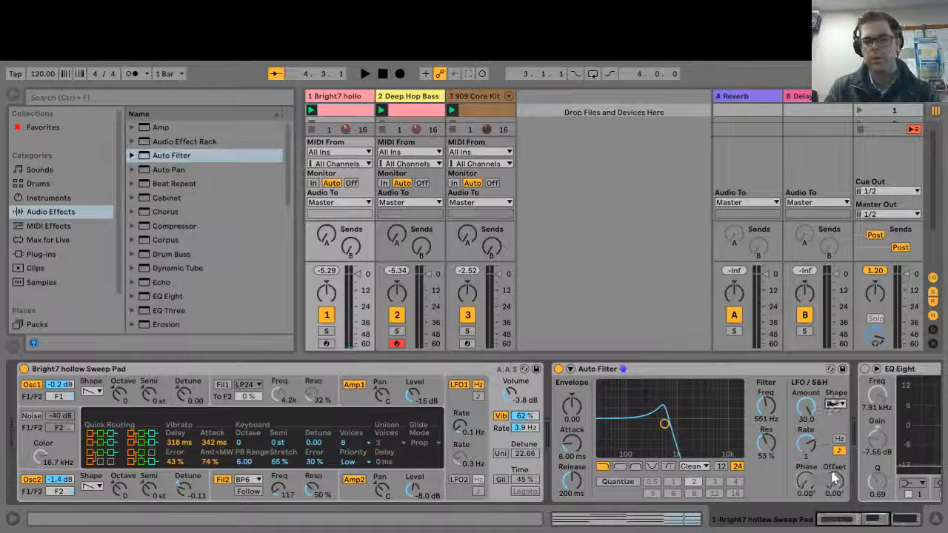
# Audition the random sample-and-hold LFO shapes with the rate at 1/3 and the amount at 27.9
pyautogui.click(364, 74)
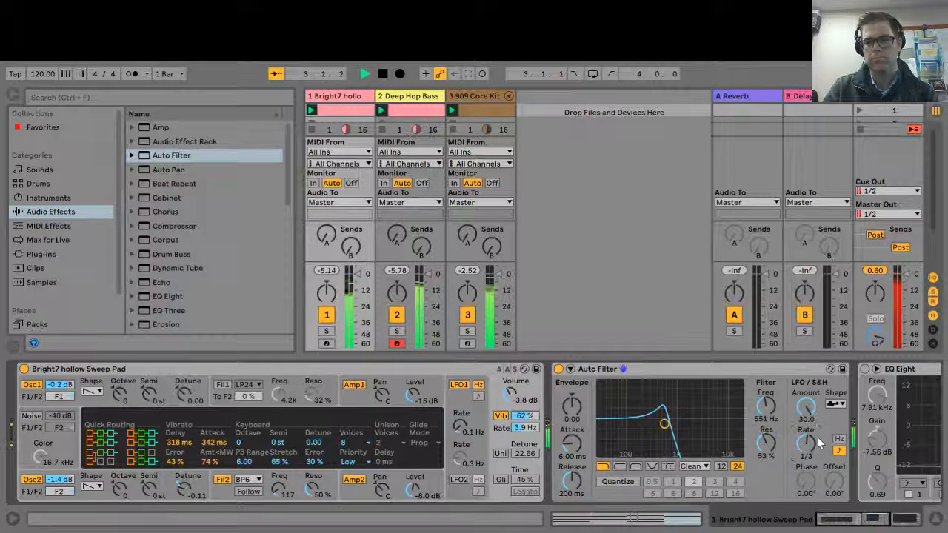
pyautogui.moveTo(807, 407); pyautogui.dragTo(810, 417)
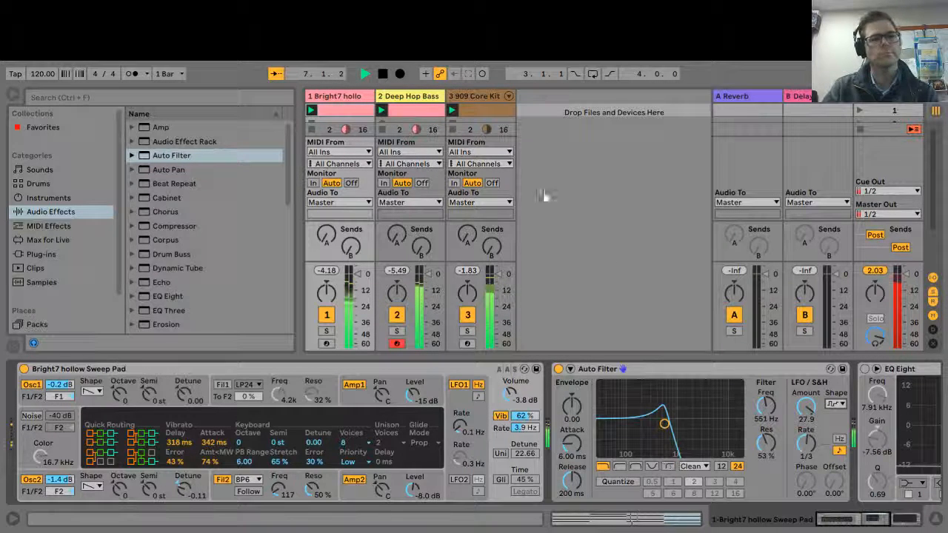
pyautogui.click(383, 75)
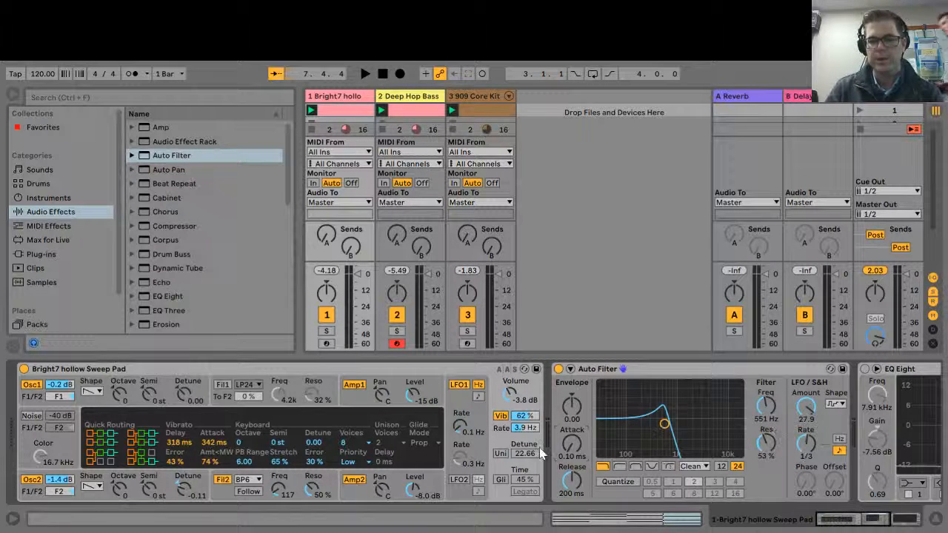
# Set the filter envelope to amount 14.1, attack 21.9 ms and release 349 ms, and use a square LFO with amount 18.8
pyautogui.moveTo(572, 444); pyautogui.dragTo(571, 430)
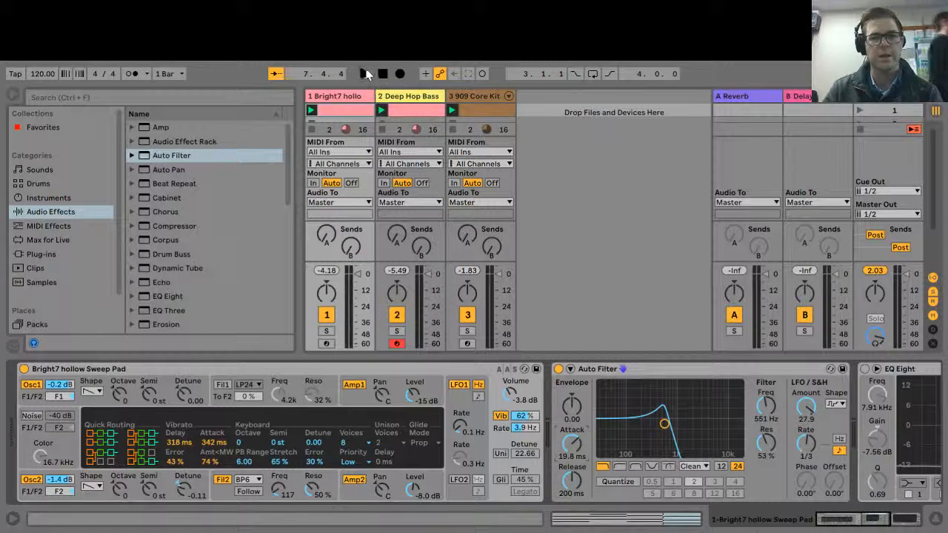
pyautogui.click(365, 74)
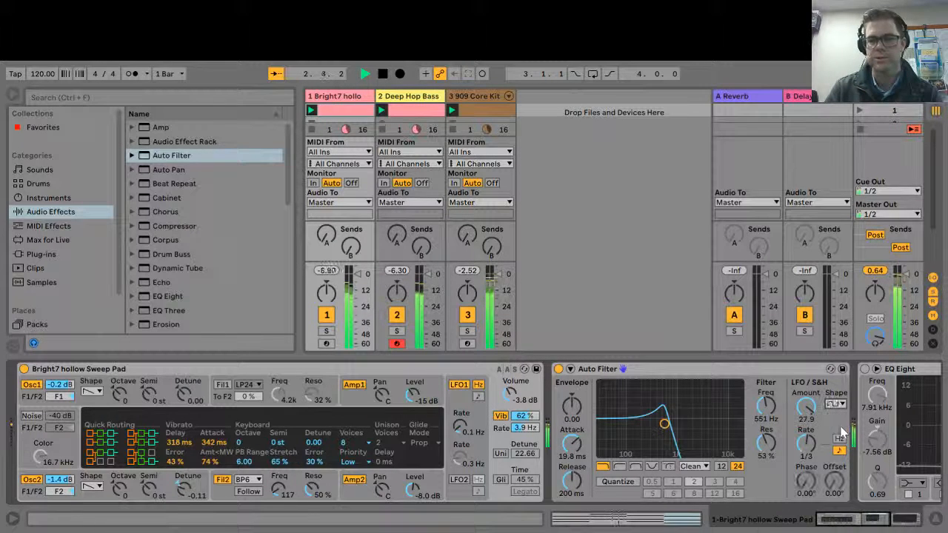
pyautogui.moveTo(571, 444); pyautogui.dragTo(572, 396)
pyautogui.moveTo(573, 482); pyautogui.dragTo(573, 470)
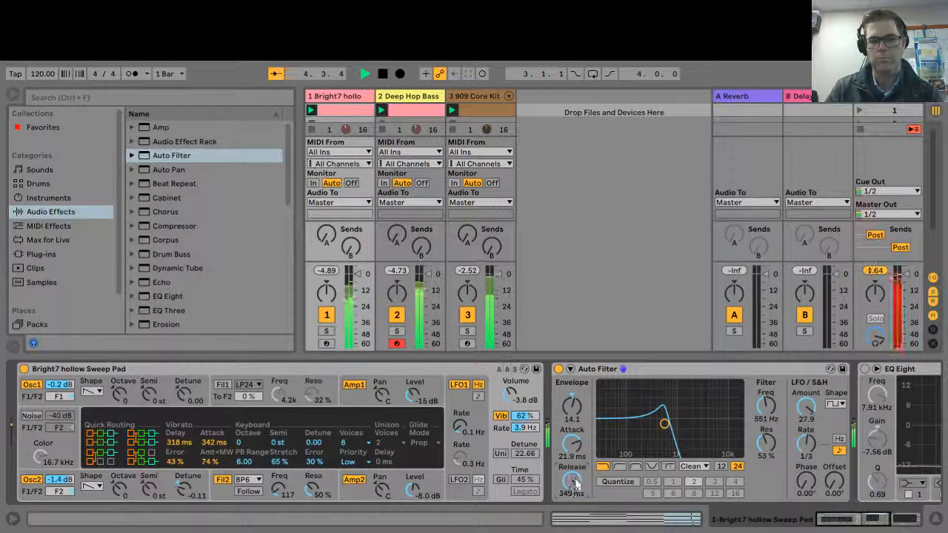
pyautogui.moveTo(806, 407)
pyautogui.mouseDown()
pyautogui.moveTo(806, 421)
pyautogui.moveTo(809, 402)
pyautogui.mouseUp()
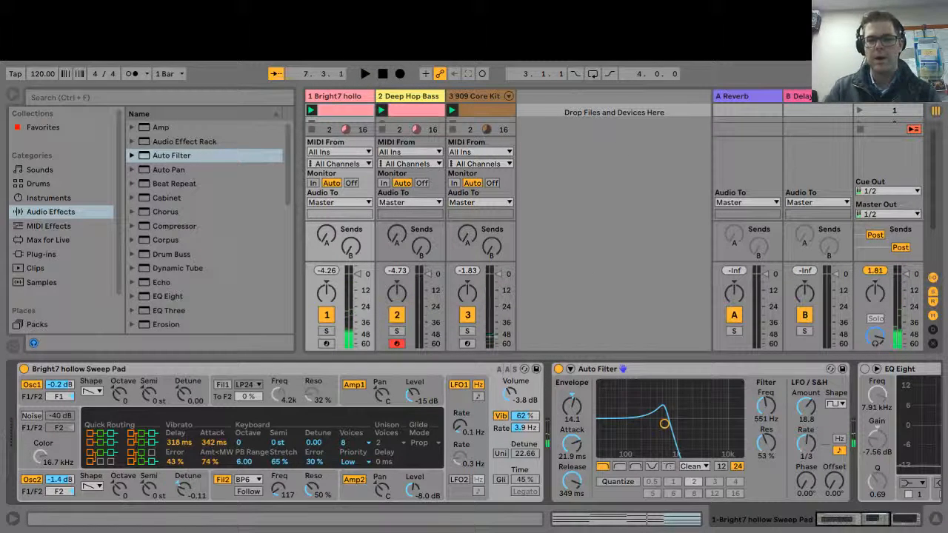
# Turn on Quantize for the Auto Filter and step through its beat values up to 16
pyautogui.click(619, 482)
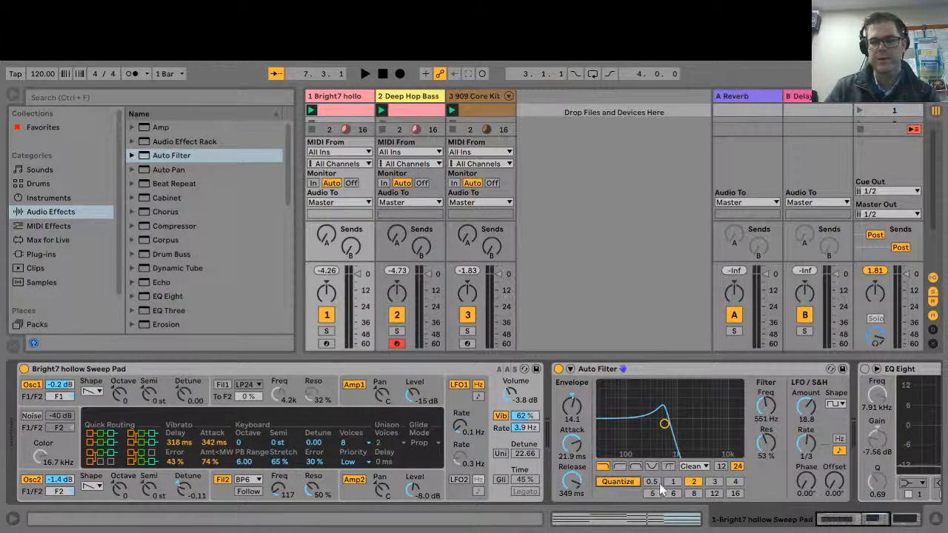
pyautogui.moveTo(661, 489); pyautogui.dragTo(733, 495)
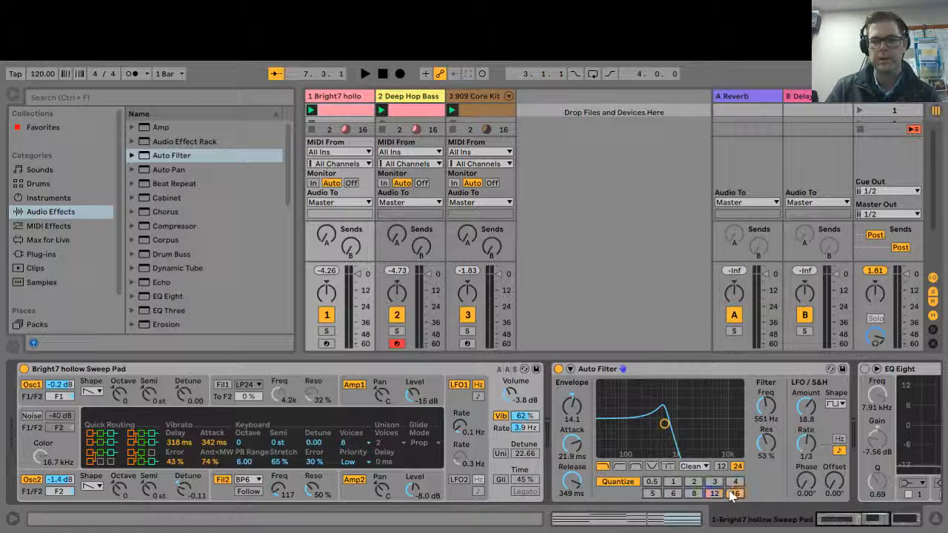
# Set the quantize beat value to 0.5 and step through the high-pass, band-pass, notch and morph filter types before returning to low-pass
pyautogui.moveTo(652, 485); pyautogui.dragTo(651, 483)
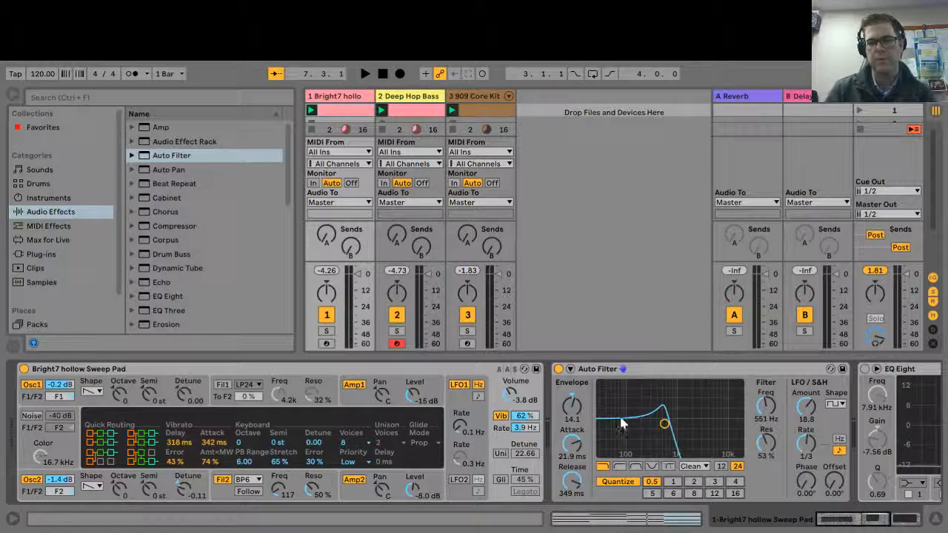
pyautogui.click(619, 466)
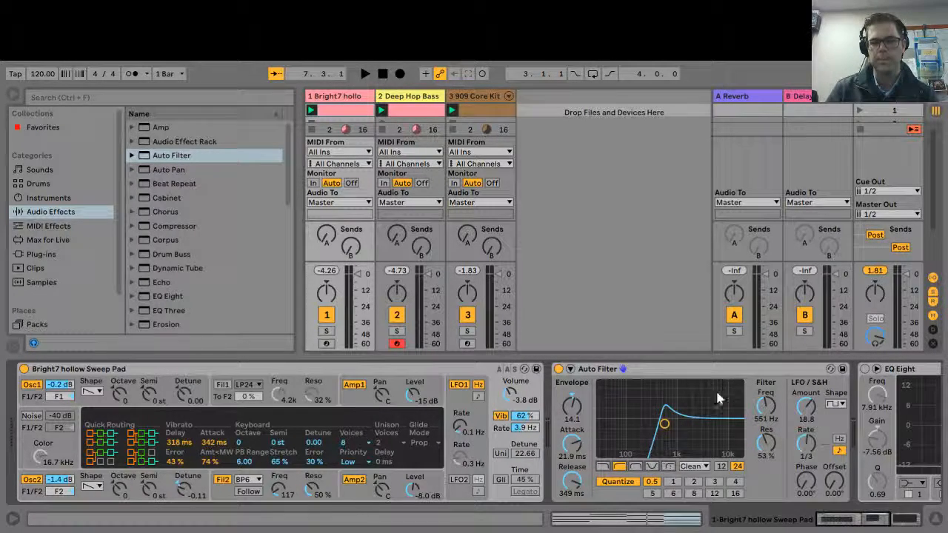
pyautogui.click(635, 467)
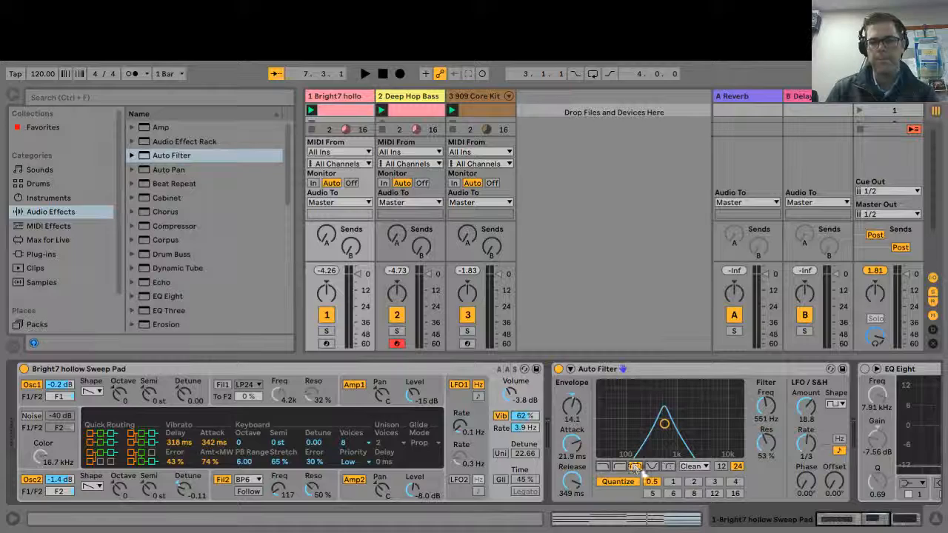
pyautogui.click(651, 467)
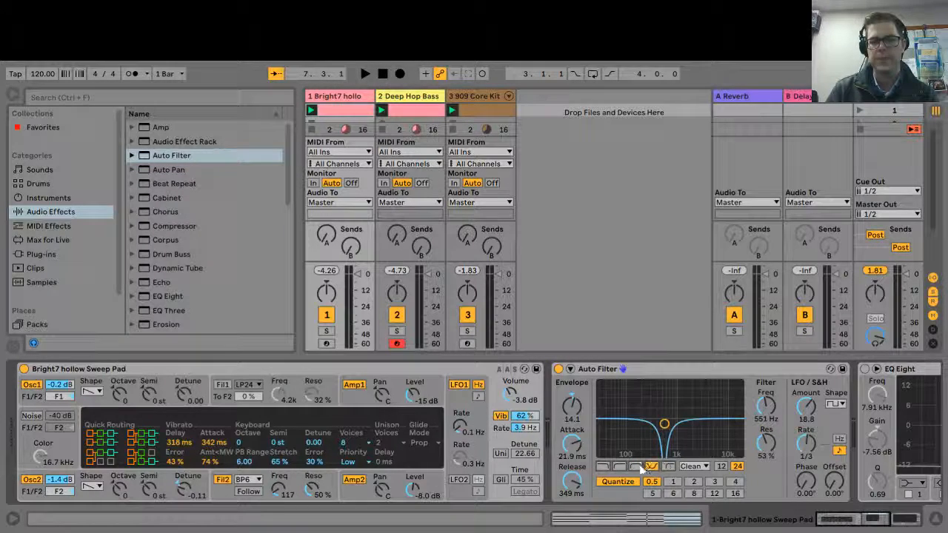
pyautogui.click(635, 468)
pyautogui.click(651, 468)
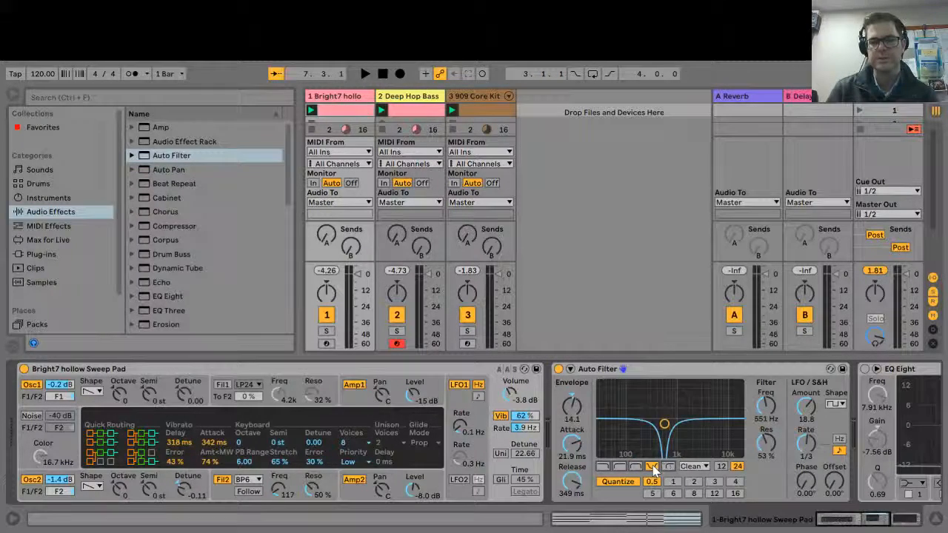
pyautogui.click(668, 467)
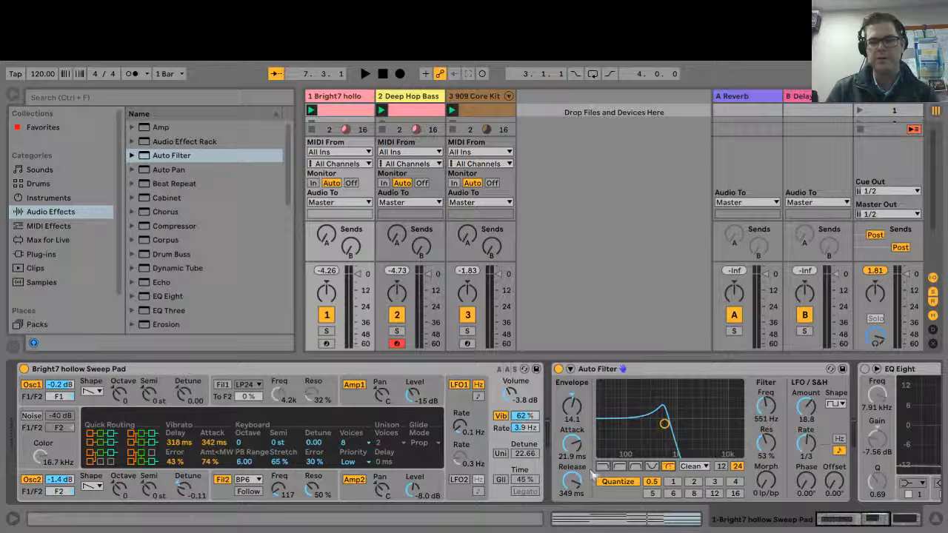
pyautogui.click(619, 467)
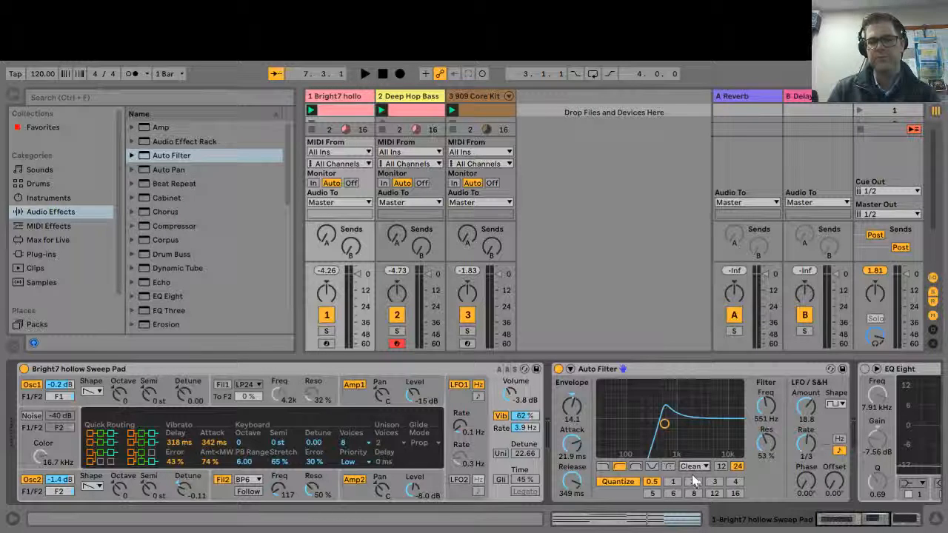
pyautogui.click(602, 466)
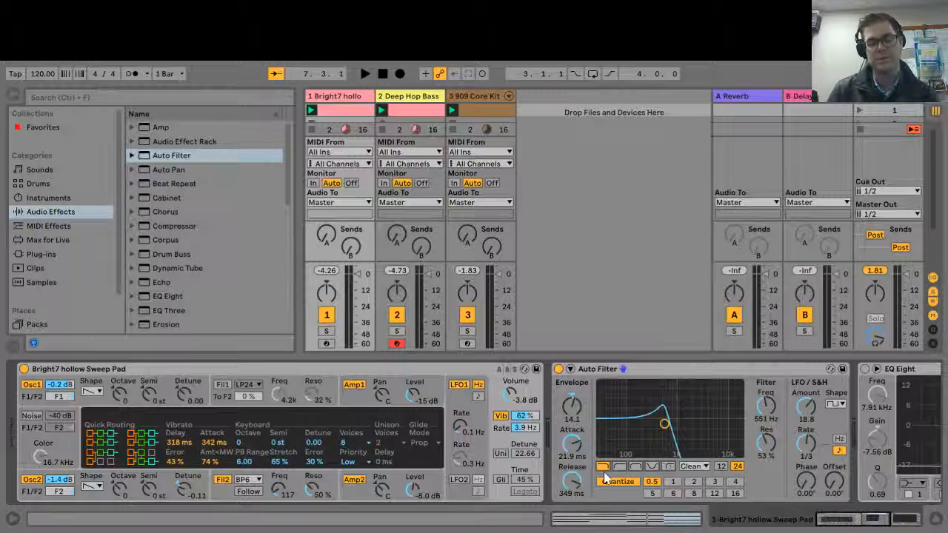
# Start playback and audition the PRD and MS2 filter circuits with the Drive turned up
pyautogui.click(695, 519)
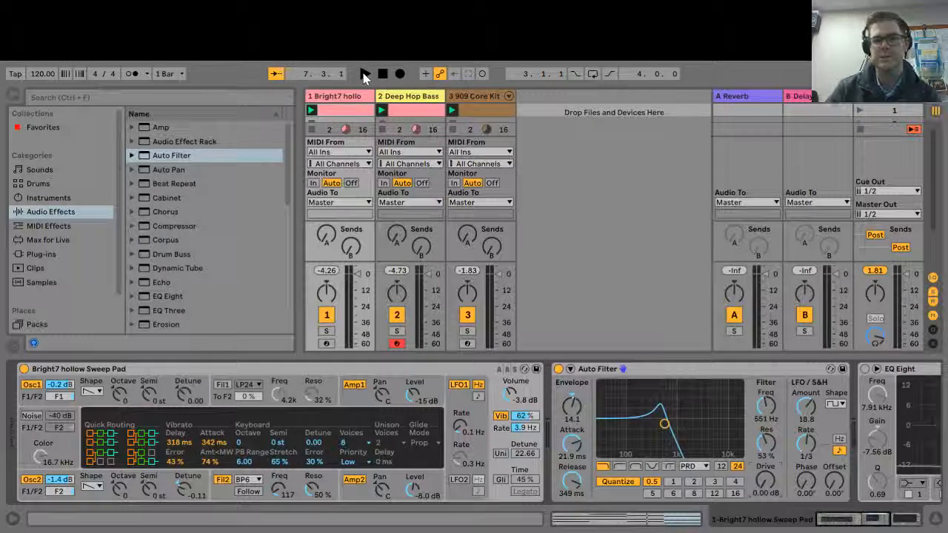
pyautogui.click(364, 74)
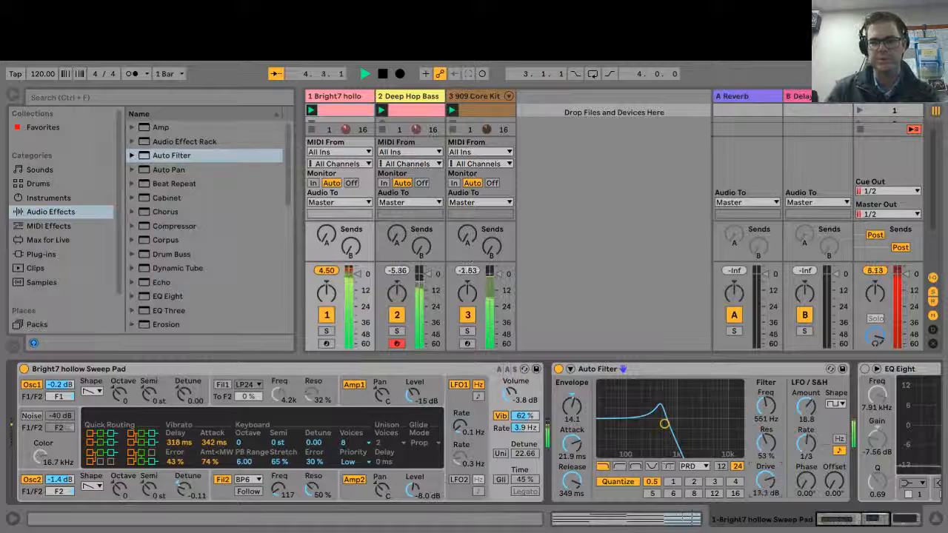
pyautogui.click(704, 466)
pyautogui.click(702, 492)
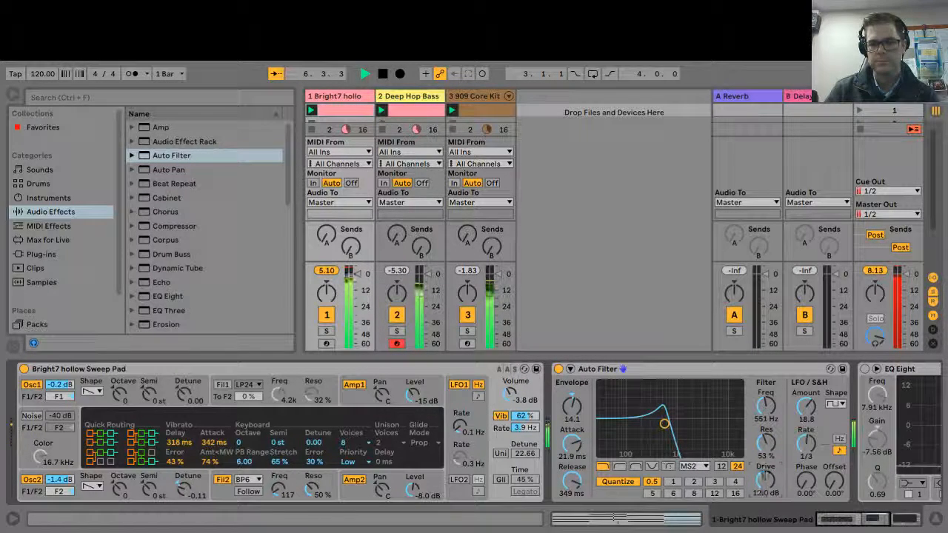
# Audition the OSR and SMP filter circuits, adjusting the Drive to 9.52 dB
pyautogui.click(698, 468)
pyautogui.click(697, 489)
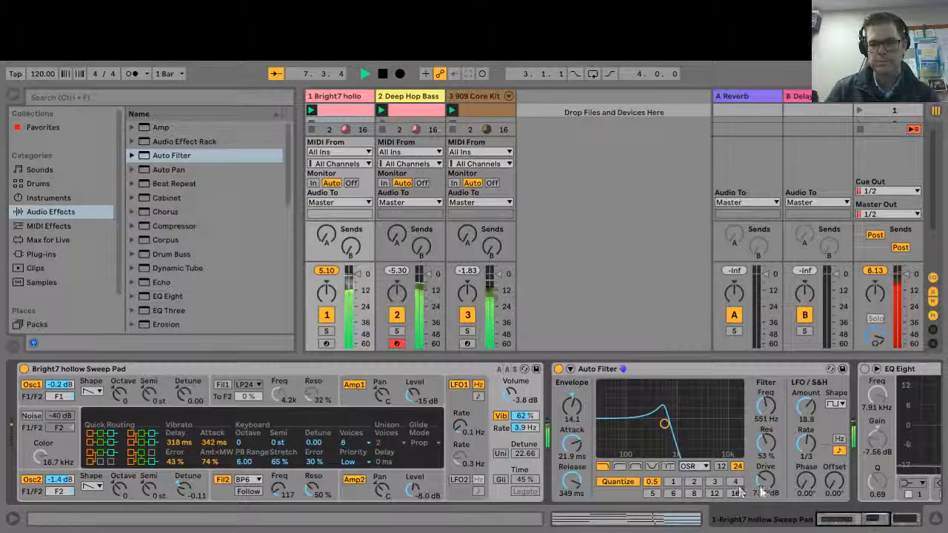
pyautogui.moveTo(764, 480); pyautogui.dragTo(765, 480)
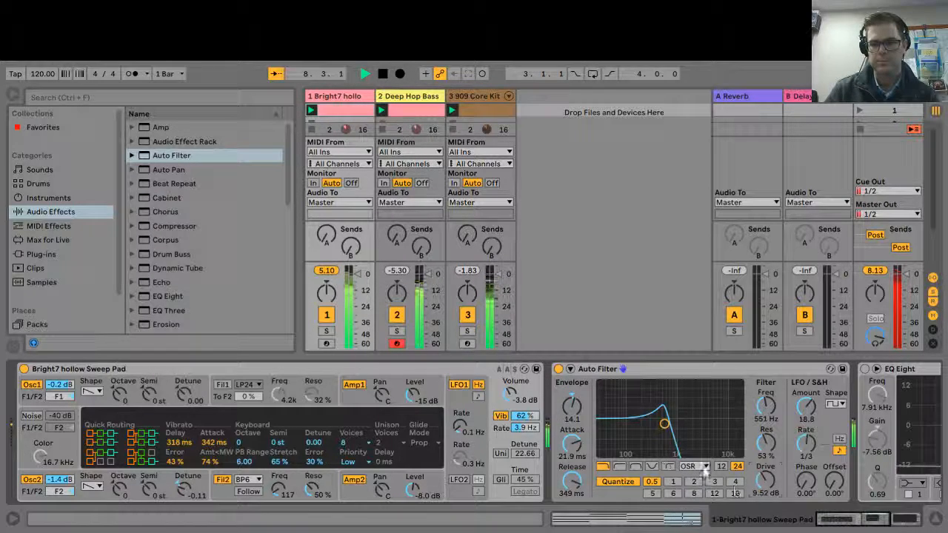
pyautogui.click(704, 468)
pyautogui.click(704, 514)
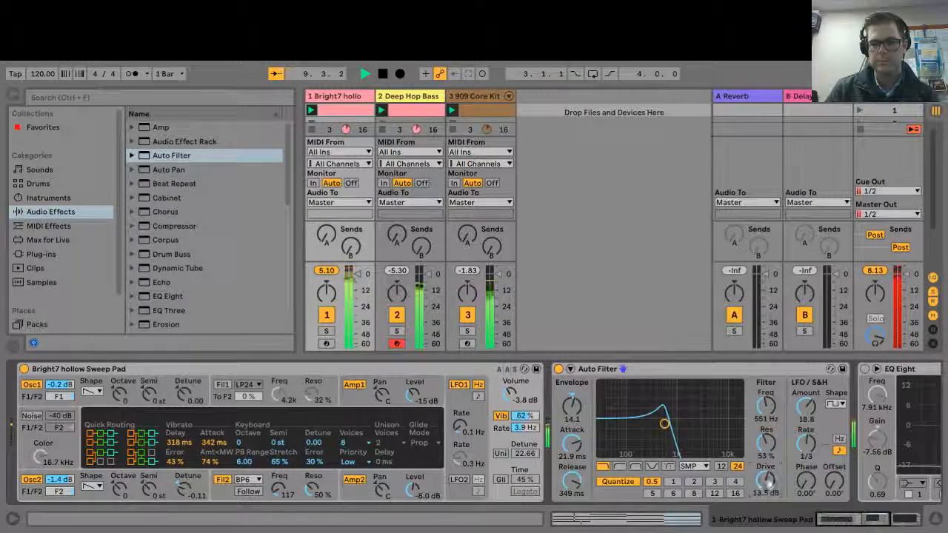
pyautogui.moveTo(767, 485)
pyautogui.mouseDown()
pyautogui.moveTo(767, 471)
pyautogui.moveTo(767, 483)
pyautogui.mouseUp()
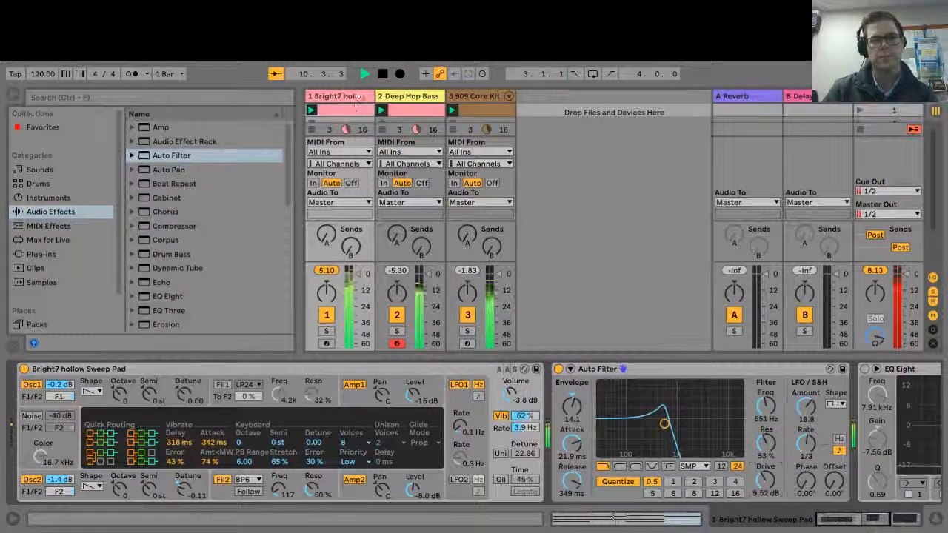
# Stop playback and set the Auto Filter's circuit type back to Clean
pyautogui.click(382, 74)
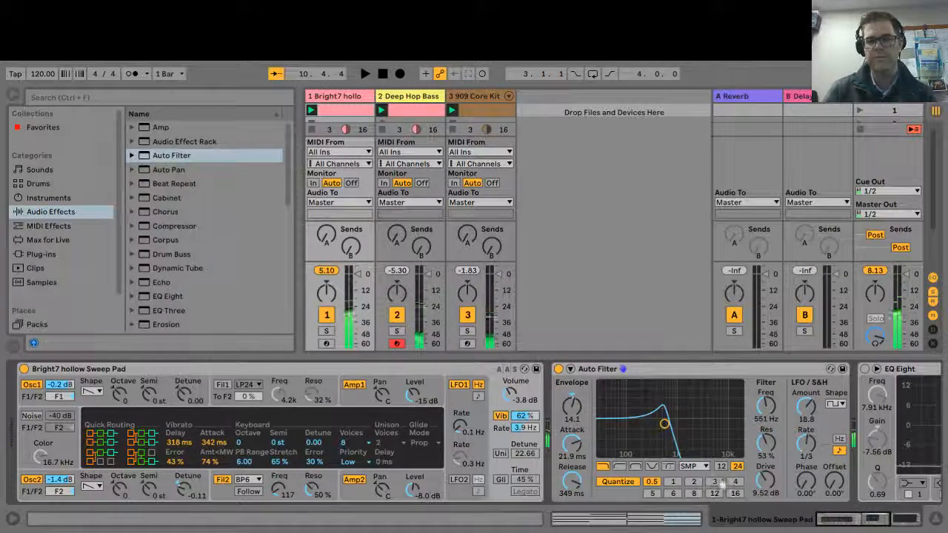
pyautogui.click(699, 480)
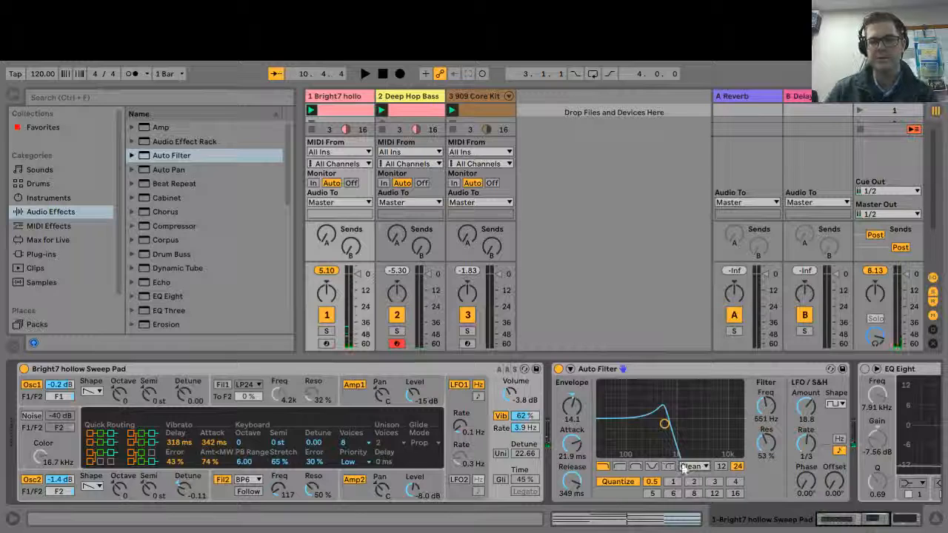